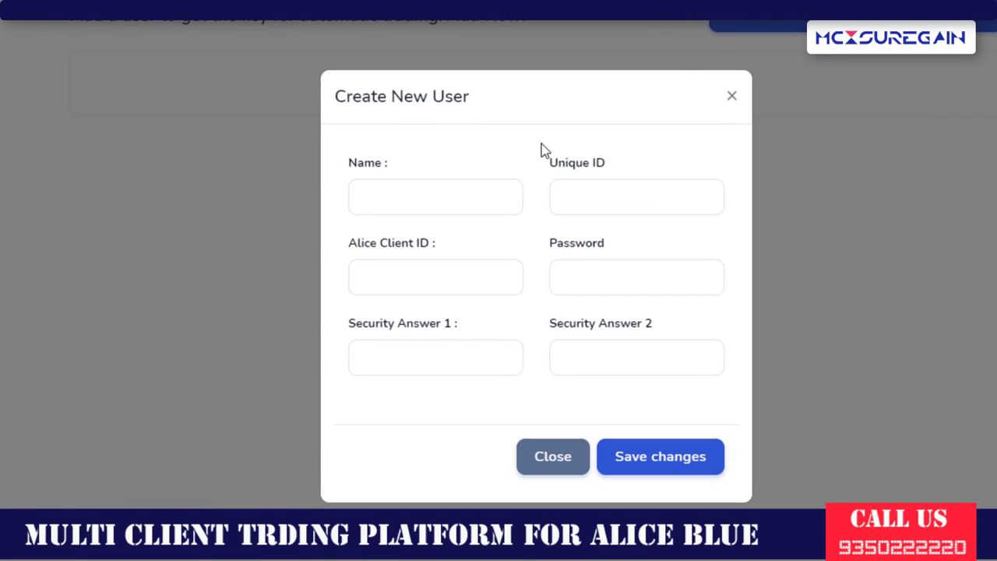
Enter the first client's name, client ID, password and security answers, and save the user.
{"action": "left_click", "coordinate": [443, 204]}
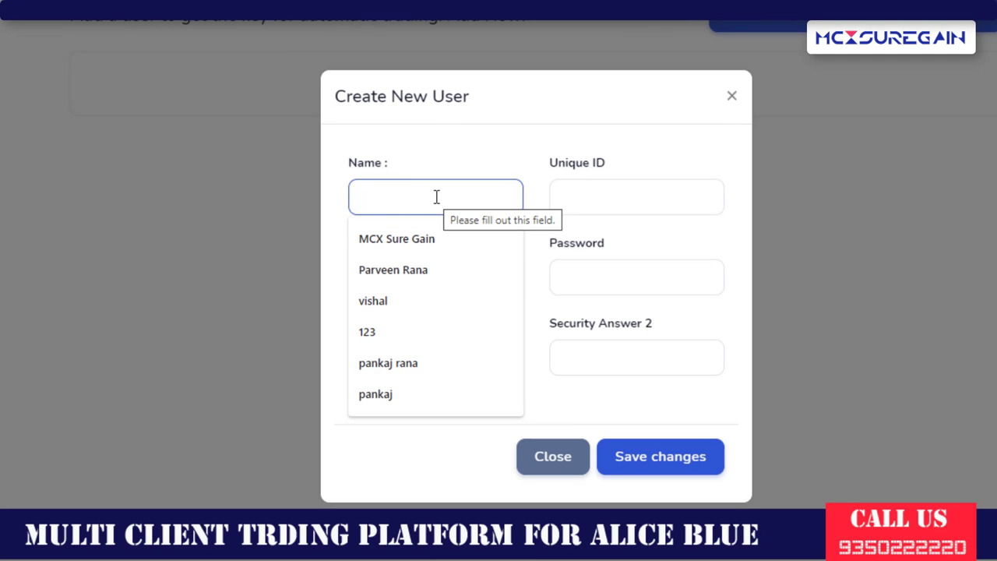
{"action": "type", "text": "Pankaj"}
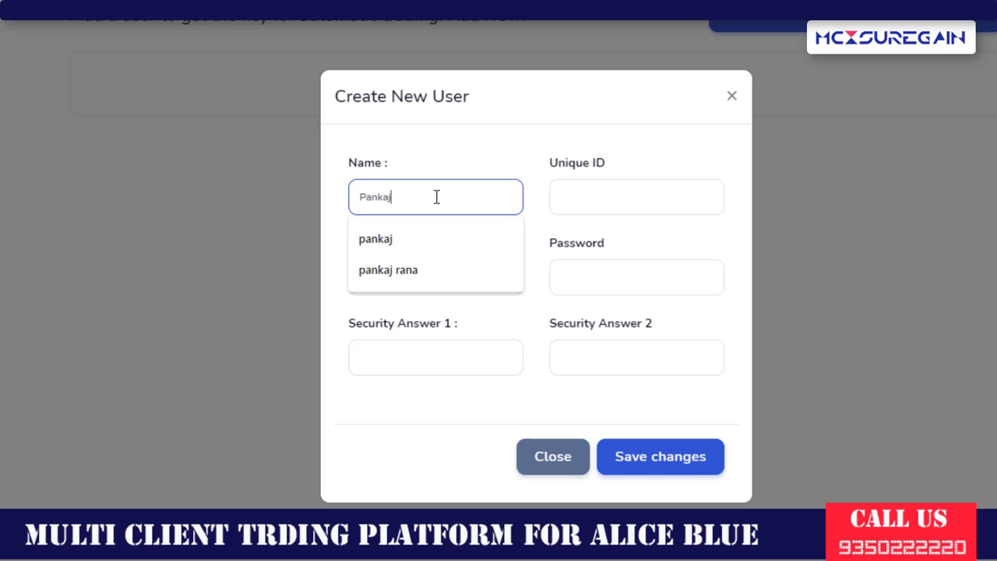
{"action": "left_click", "coordinate": [406, 248]}
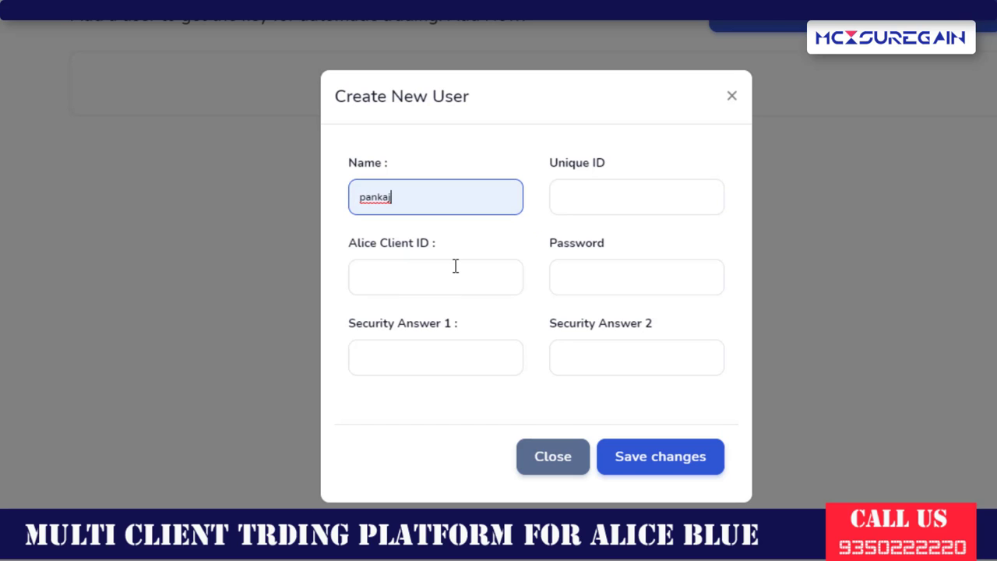
{"action": "left_click", "coordinate": [455, 284]}
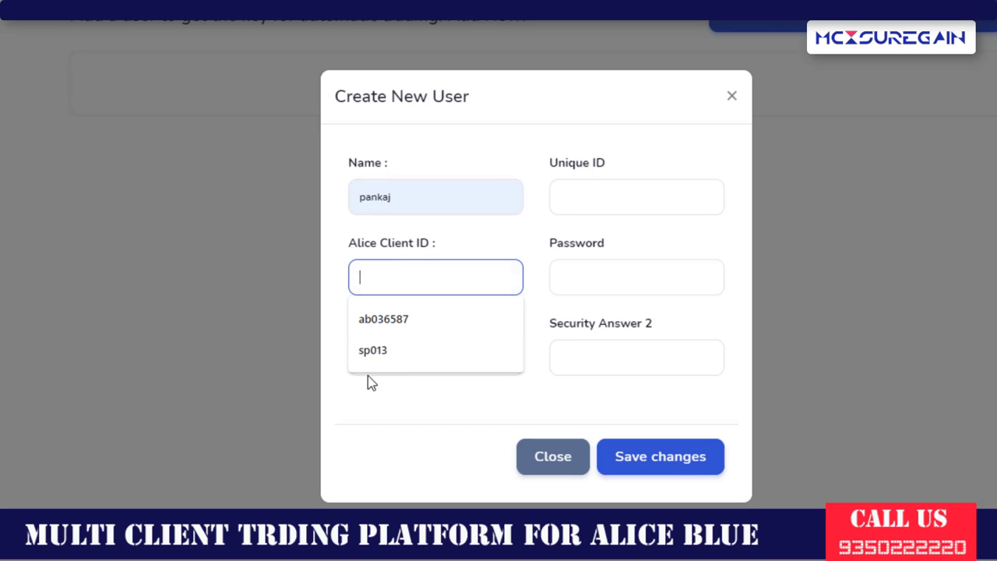
{"action": "left_click", "coordinate": [393, 349]}
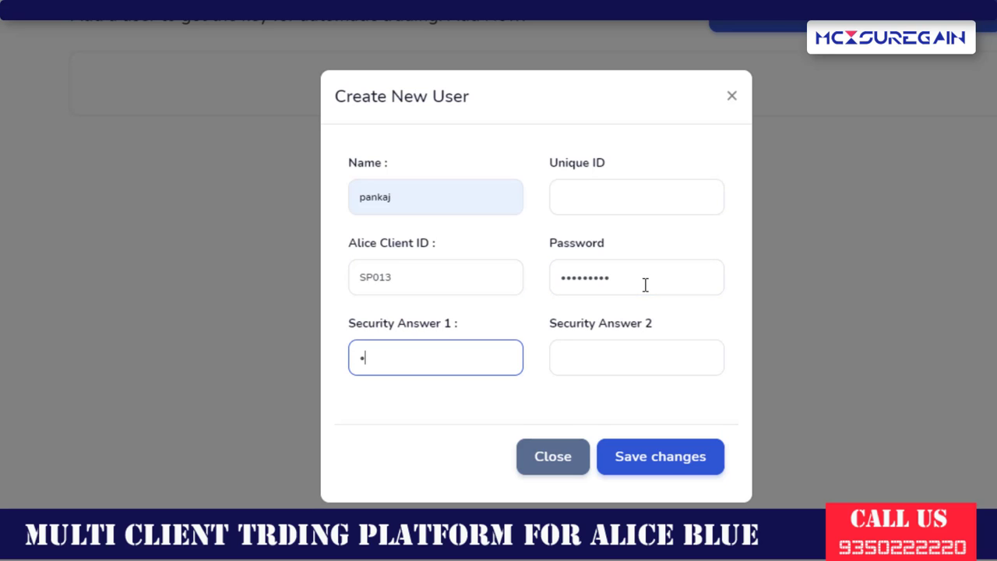
{"action": "key", "text": "Tab"}
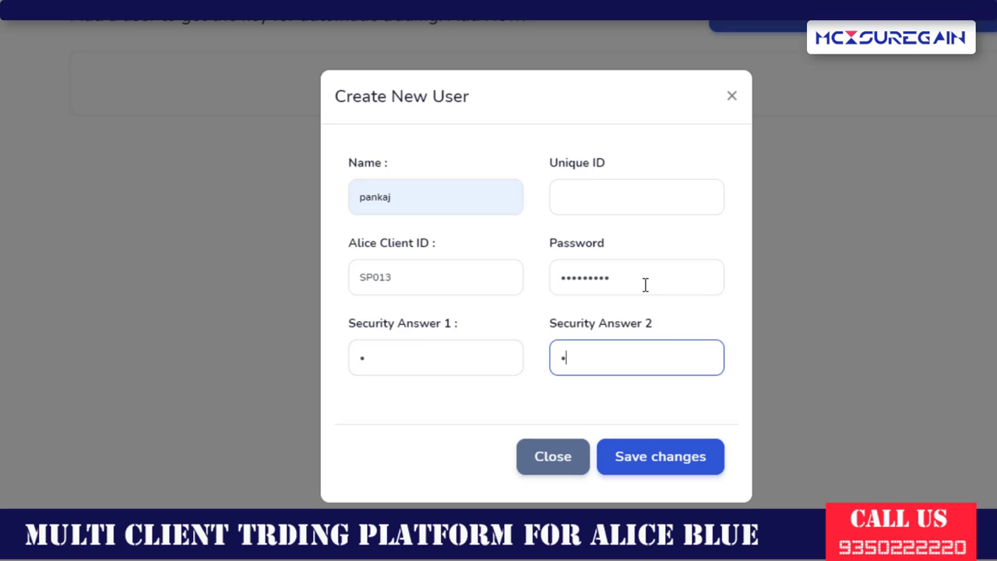
{"action": "left_click", "coordinate": [637, 472]}
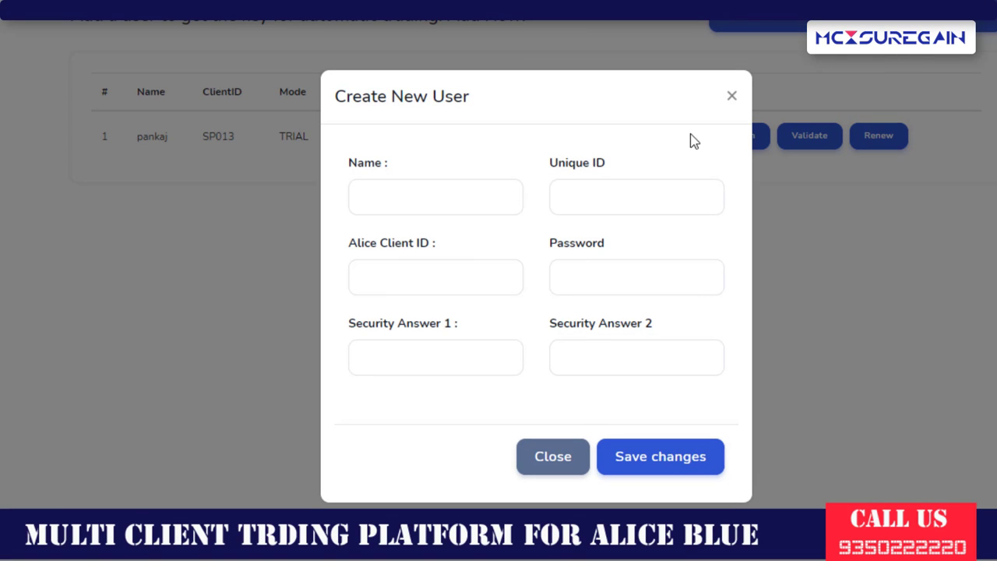
Enter the second client's name, client ID and password, and save them as a user.
{"action": "left_click", "coordinate": [470, 189]}
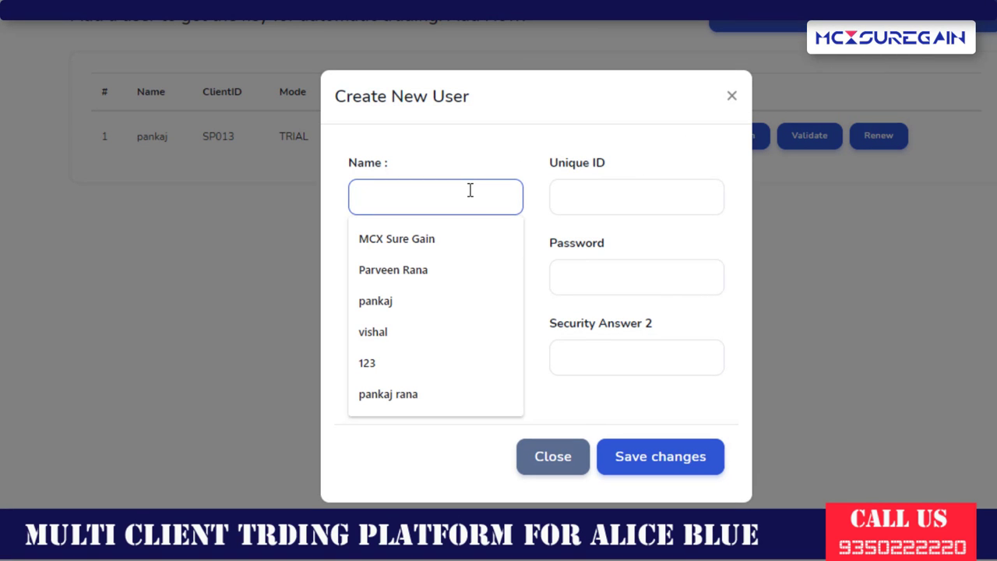
{"action": "type", "text": "D"}
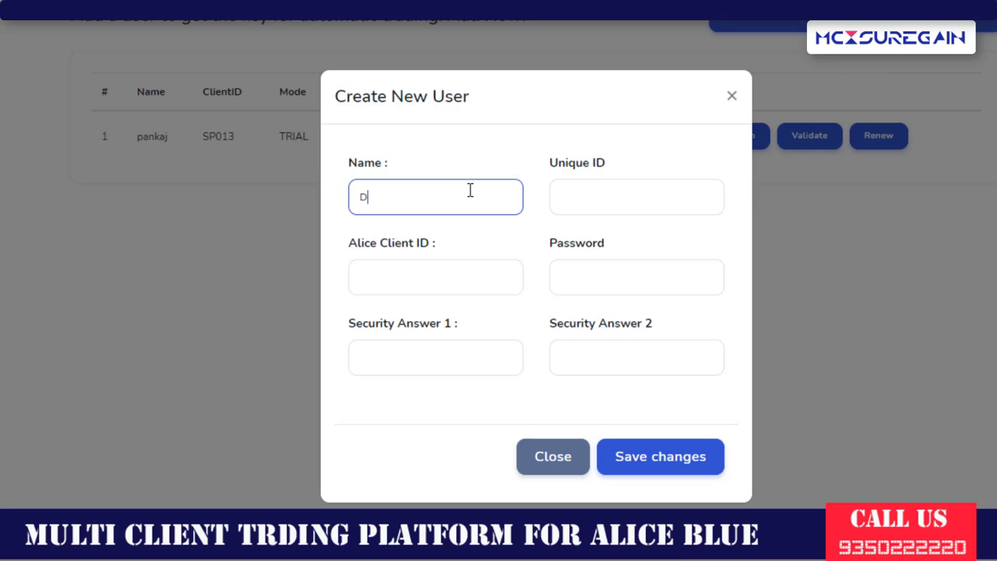
{"action": "type", "text": "eepak"}
{"action": "left_click", "coordinate": [572, 279]}
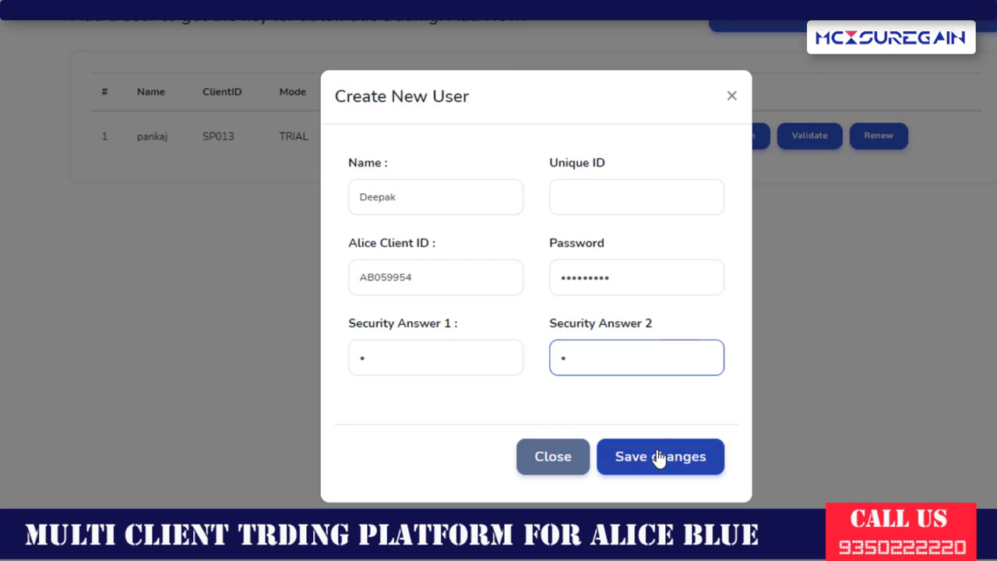
{"action": "left_click", "coordinate": [658, 458]}
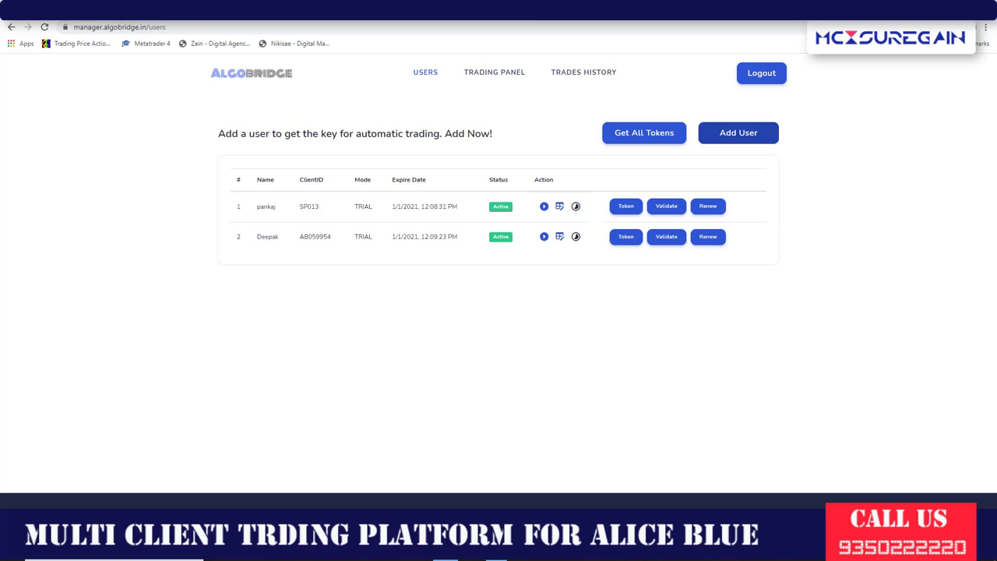
Fix the broker tab's address to ant.aliceblueonline.com and load its login page.
{"action": "left_click", "coordinate": [117, 11]}
{"action": "left_click", "coordinate": [92, 27]}
{"action": "key", "text": "BackSpace"}
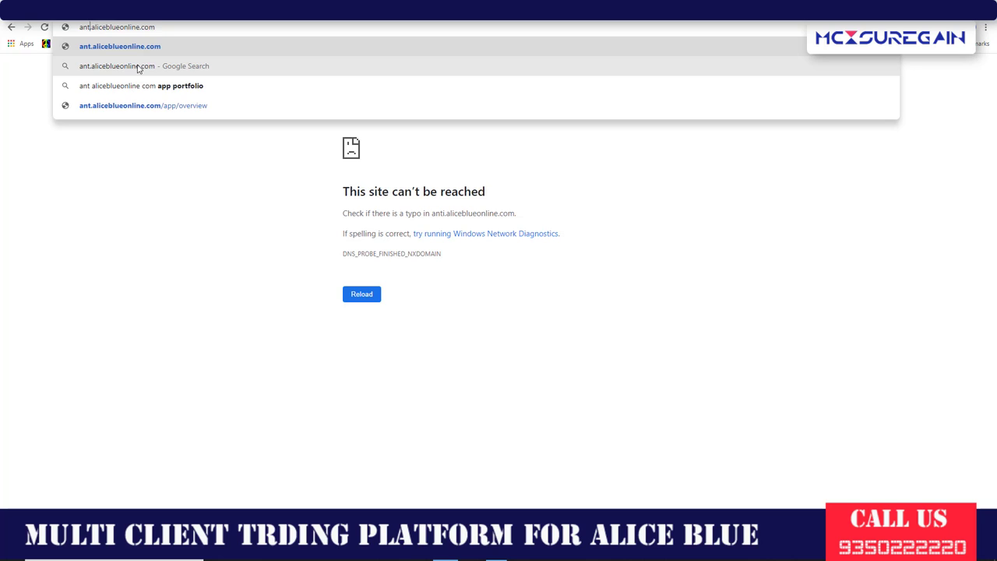
{"action": "key", "text": "Return"}
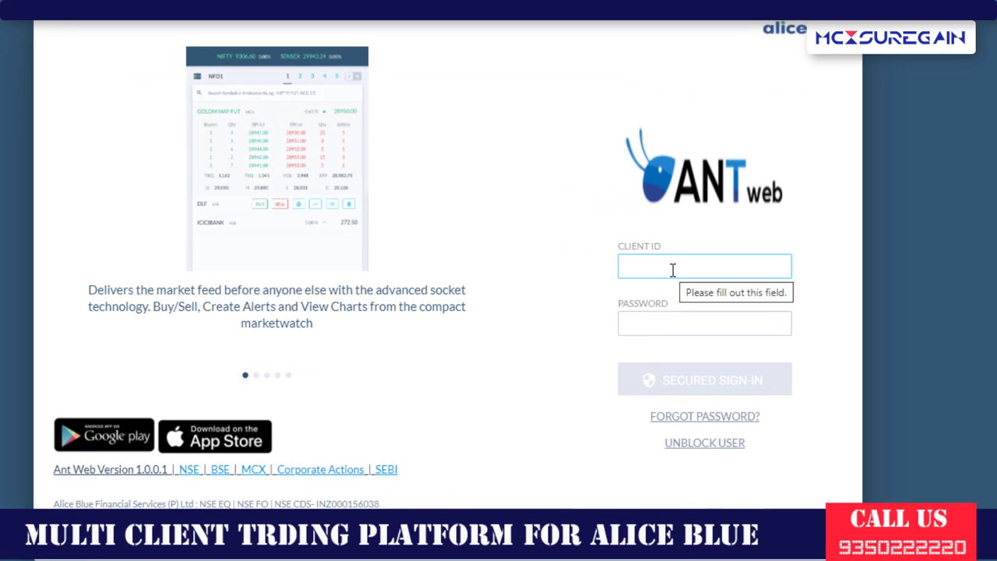
Fill the saved client ID, clear the password, and open Forgot Password set to Reset 2FA.
{"action": "type", "text": "S"}
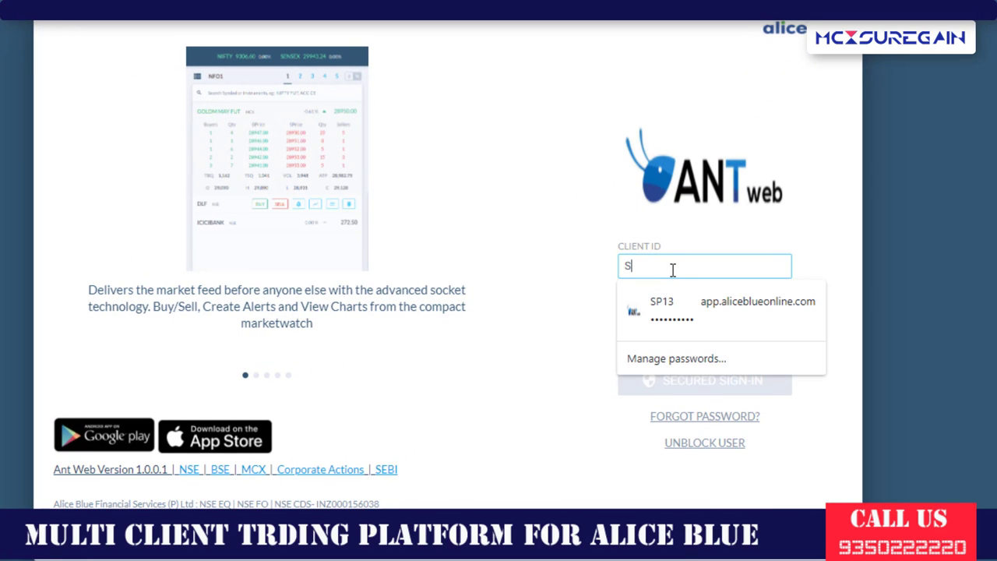
{"action": "left_click", "coordinate": [763, 309]}
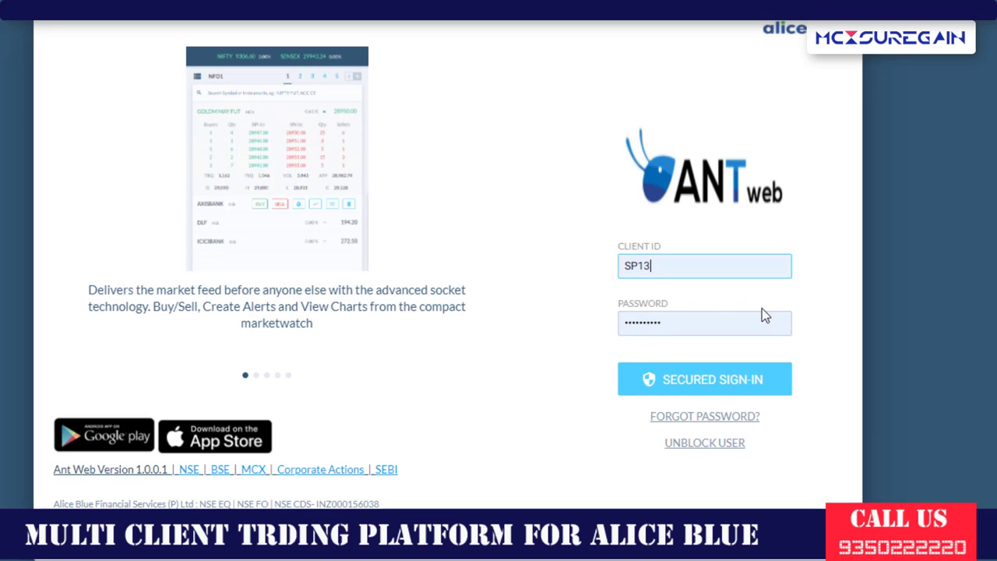
{"action": "left_click", "coordinate": [712, 320]}
{"action": "key", "text": "BackSpace"}
{"action": "key", "text": "BackSpace"}
{"action": "key", "text": "BackSpace"}
{"action": "key", "text": "BackSpace"}
{"action": "key", "text": "BackSpace"}
{"action": "key", "text": "BackSpace"}
{"action": "key", "text": "BackSpace"}
{"action": "key", "text": "BackSpace"}
{"action": "key", "text": "BackSpace"}
{"action": "key", "text": "BackSpace"}
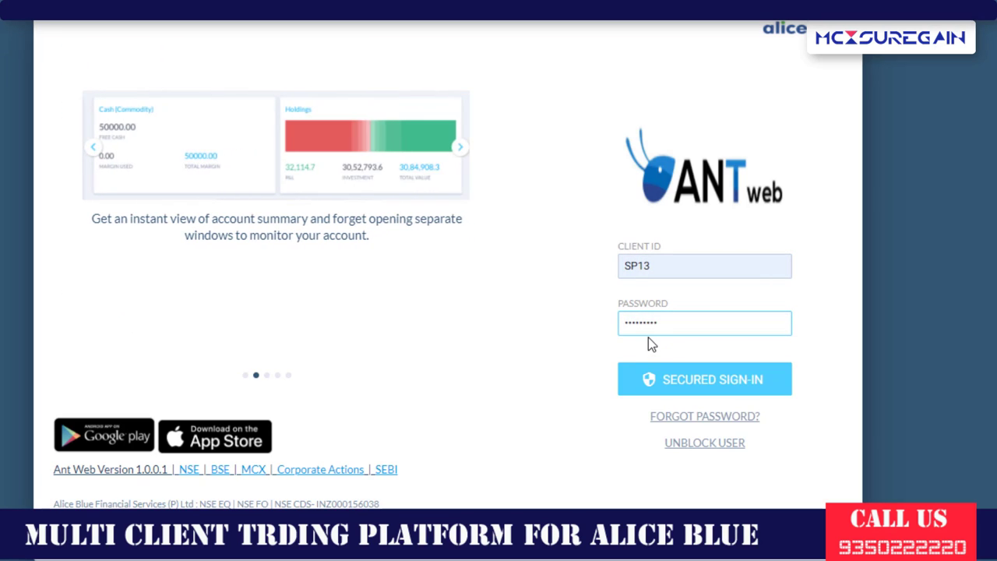
{"action": "left_click", "coordinate": [809, 473]}
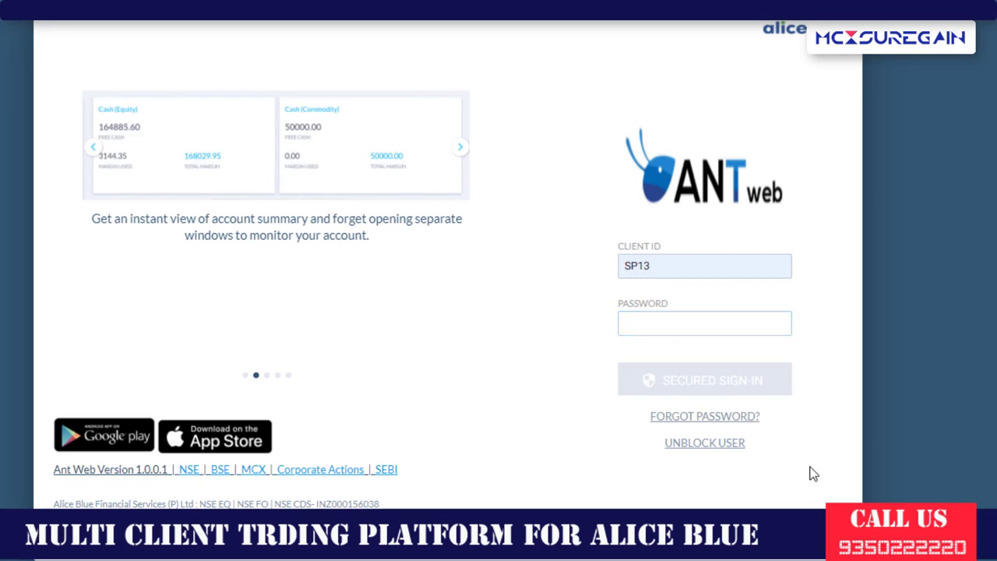
{"action": "left_click", "coordinate": [715, 418]}
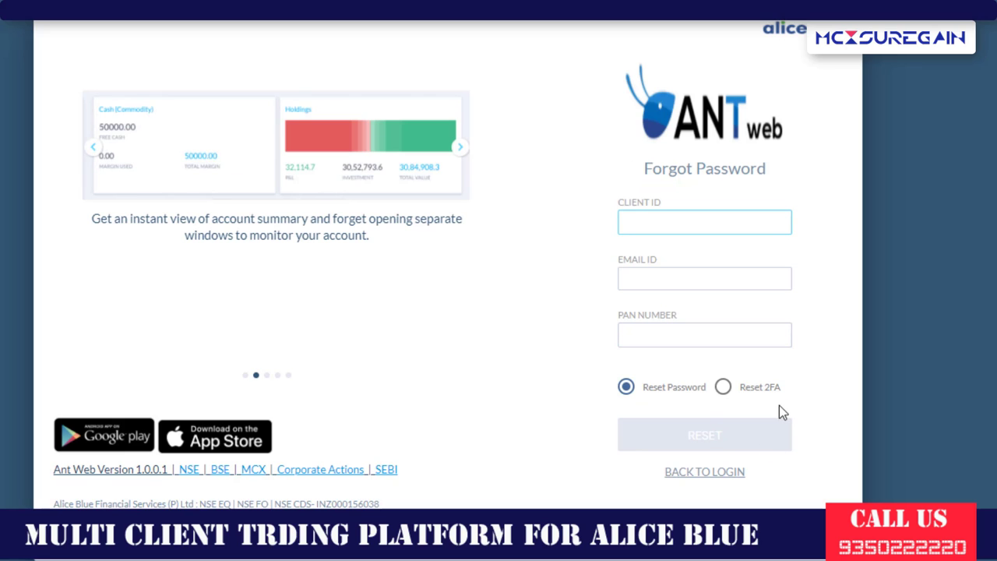
{"action": "left_click", "coordinate": [725, 398]}
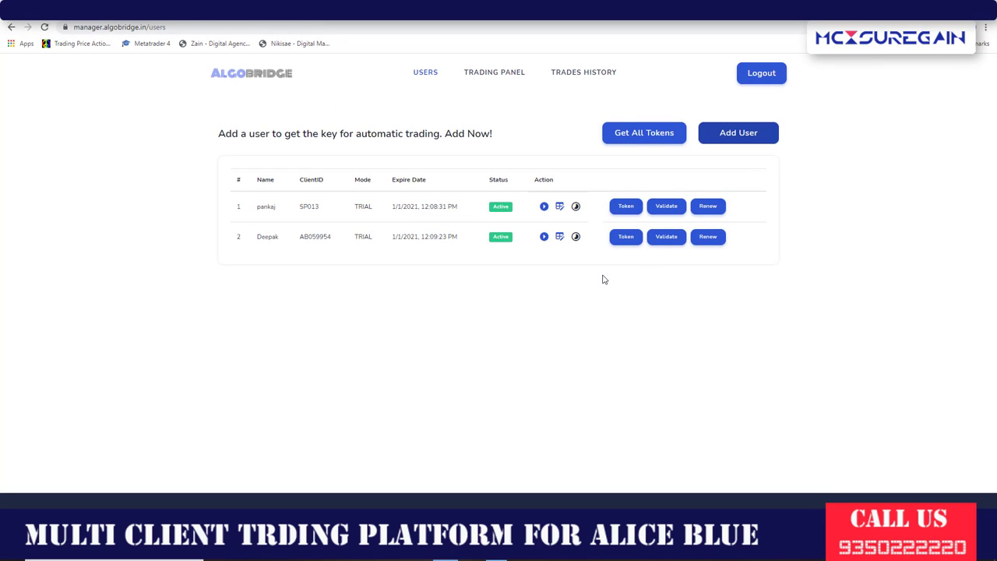
Begin a new NSE HDFC symbol with MIS product on the trading panel.
{"action": "left_click", "coordinate": [501, 76]}
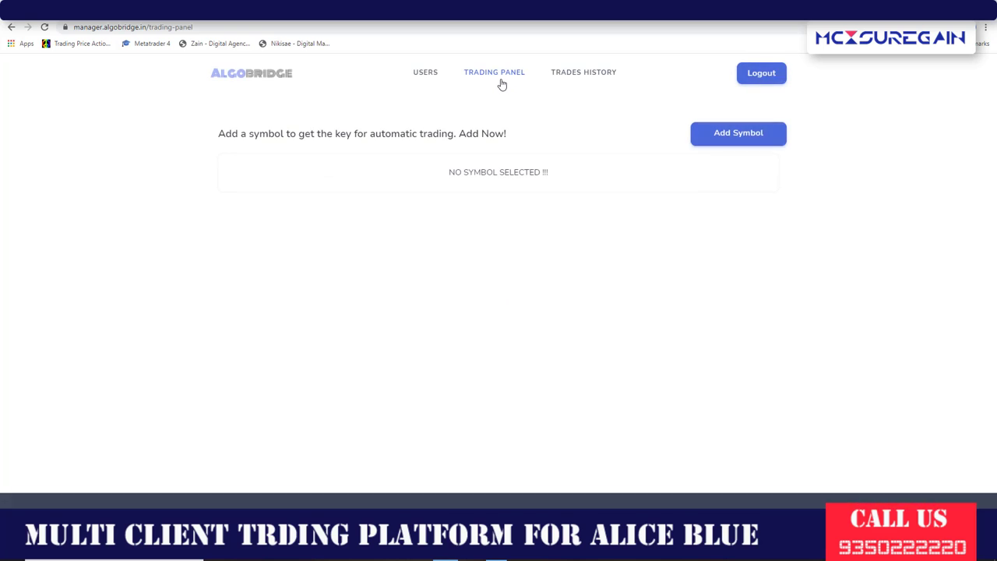
{"action": "left_click", "coordinate": [741, 142]}
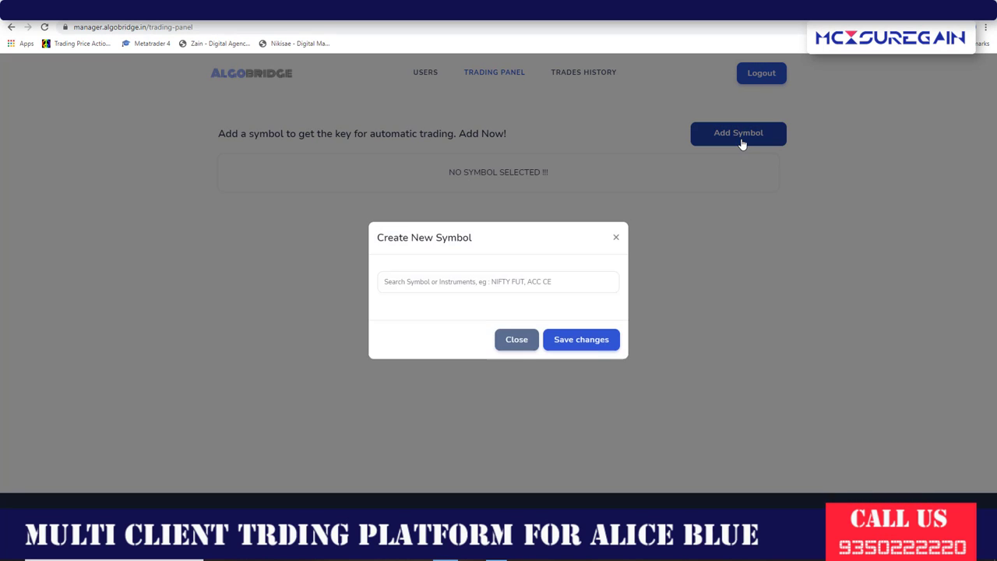
{"action": "left_click", "coordinate": [502, 291]}
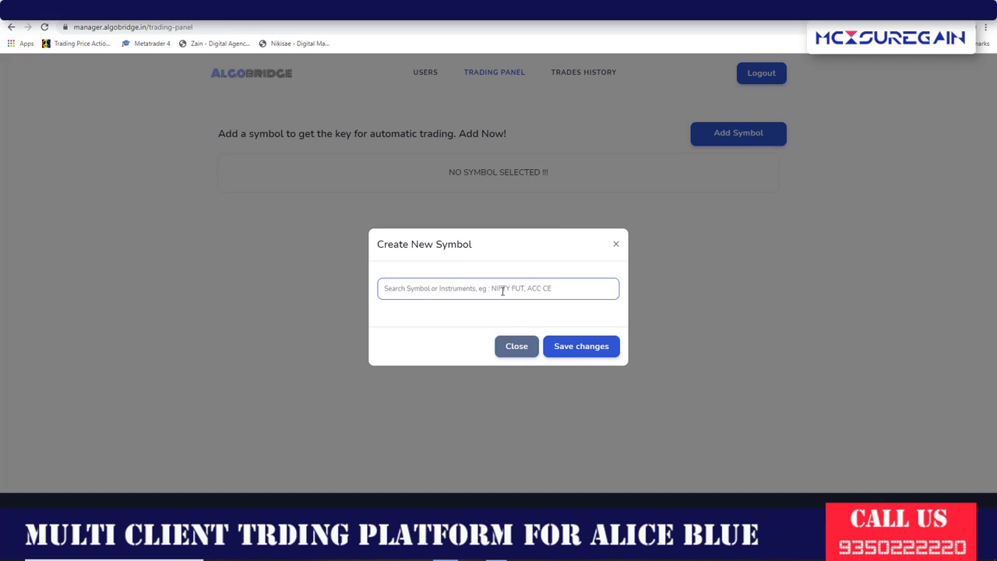
{"action": "type", "text": "HDFC"}
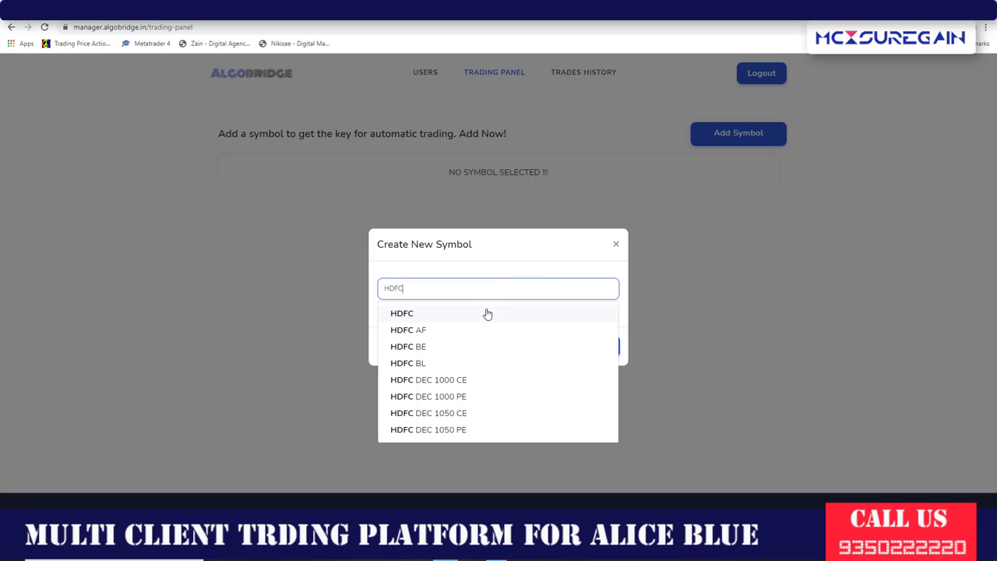
{"action": "left_click", "coordinate": [484, 313]}
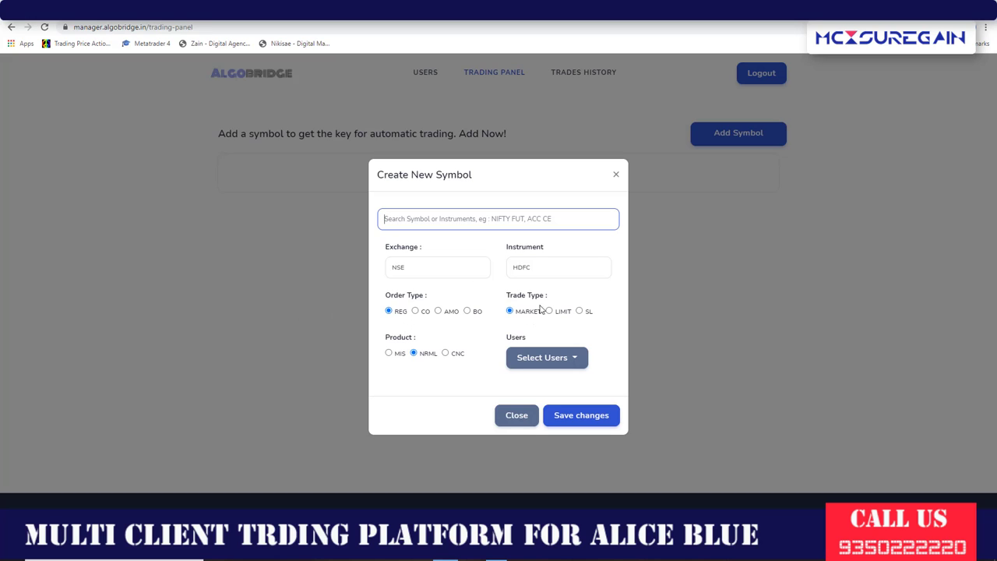
{"action": "left_click", "coordinate": [389, 352]}
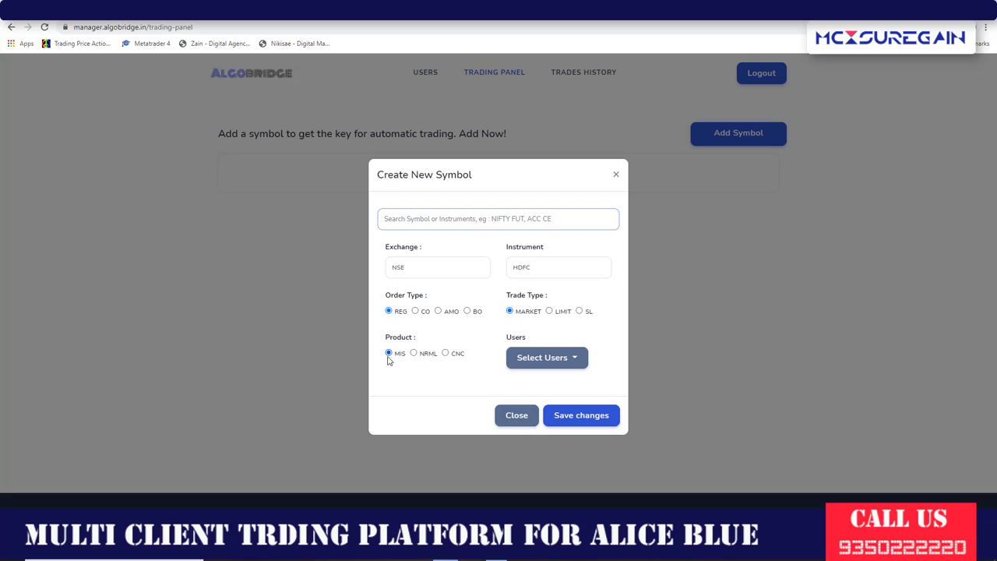
Discard the unsaved HDFC symbol form and go to the users page.
{"action": "left_click", "coordinate": [573, 366]}
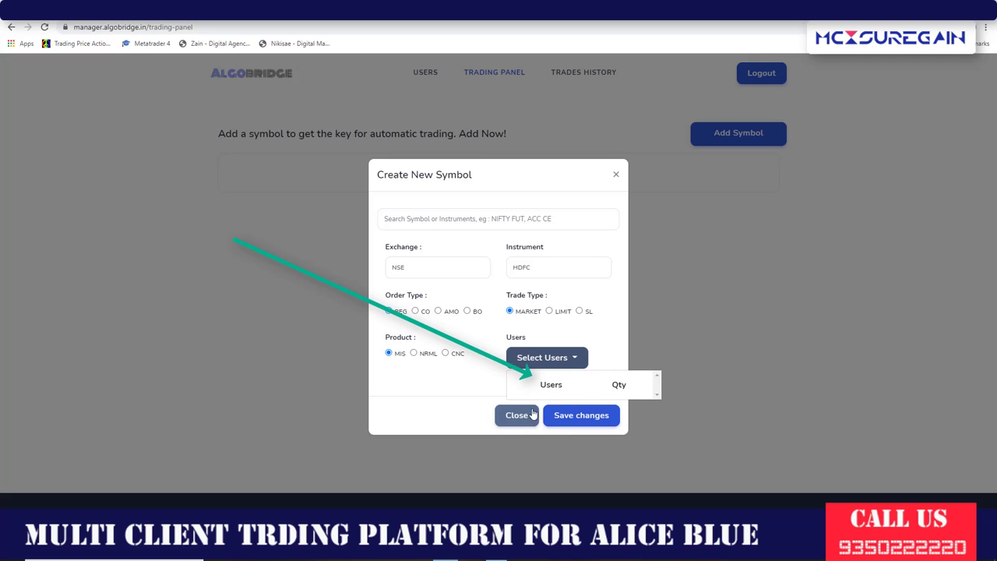
{"action": "left_click", "coordinate": [667, 332]}
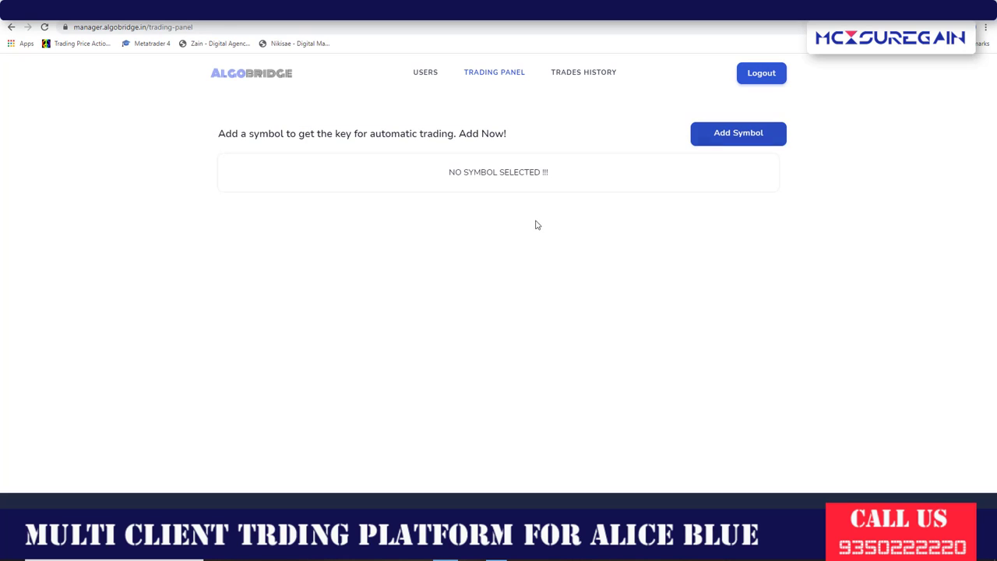
{"action": "left_click", "coordinate": [427, 74]}
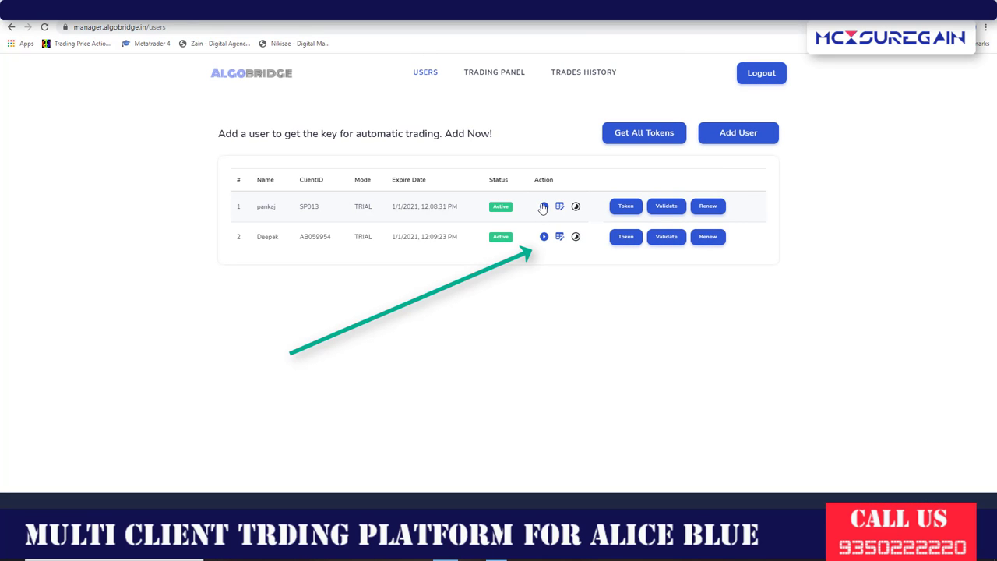
Start both clients' trading sessions from their rows on the Users page.
{"action": "left_click", "coordinate": [543, 207]}
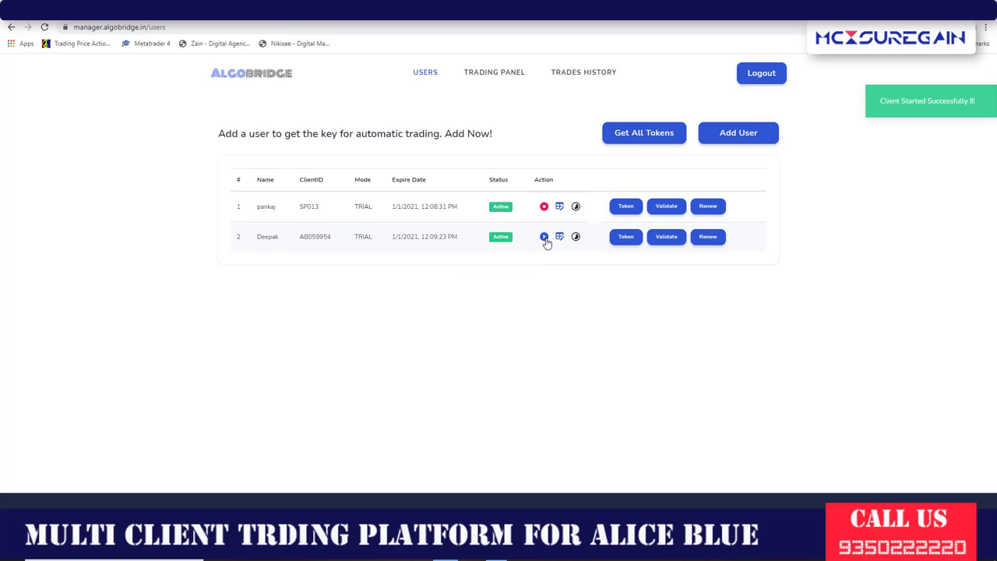
{"action": "left_click", "coordinate": [545, 238]}
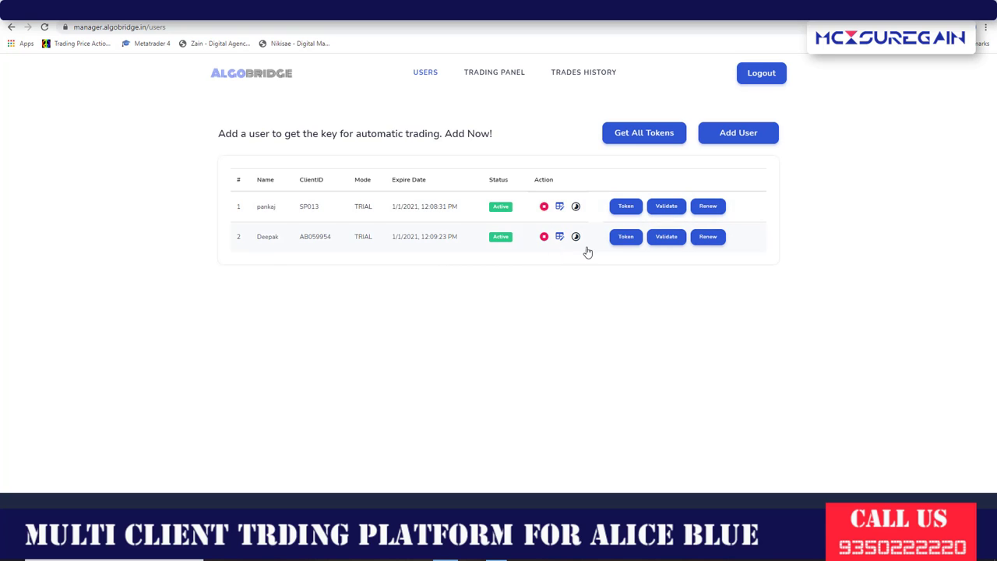
{"action": "left_click", "coordinate": [487, 78]}
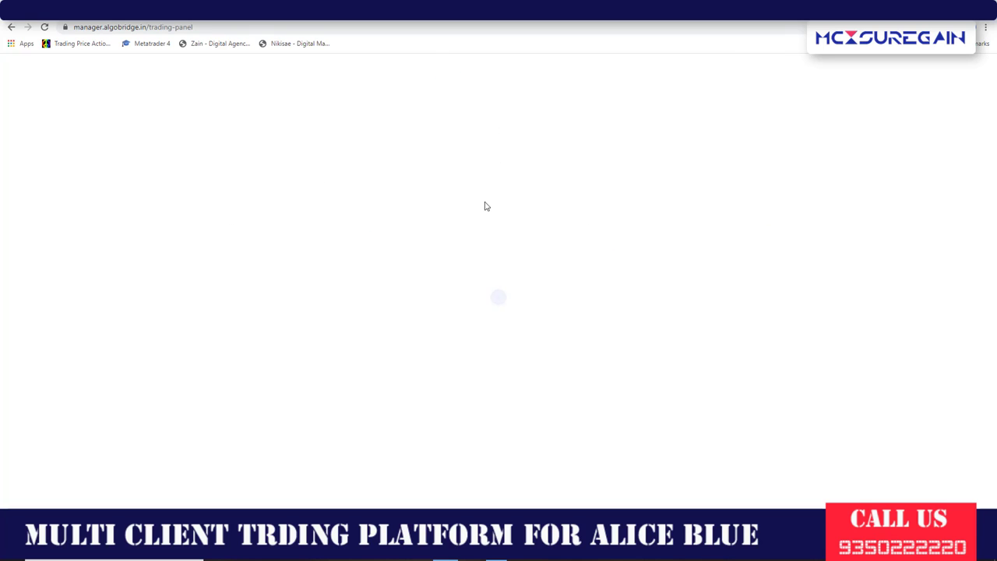
Fill a new symbol form with NSE HDFC, MIS product, and the first user assigned.
{"action": "left_click", "coordinate": [742, 133]}
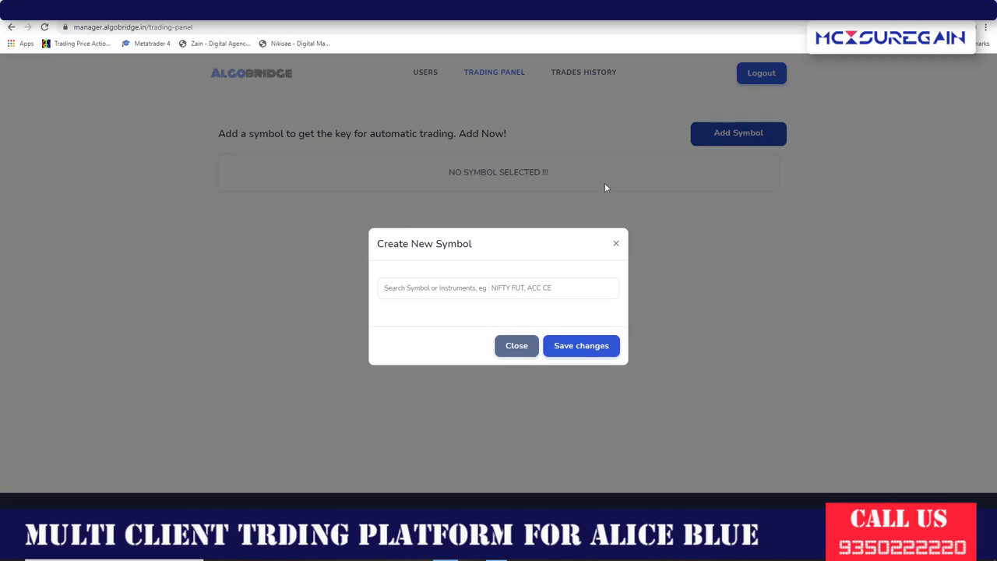
{"action": "left_click", "coordinate": [547, 289]}
{"action": "type", "text": "HDFC"}
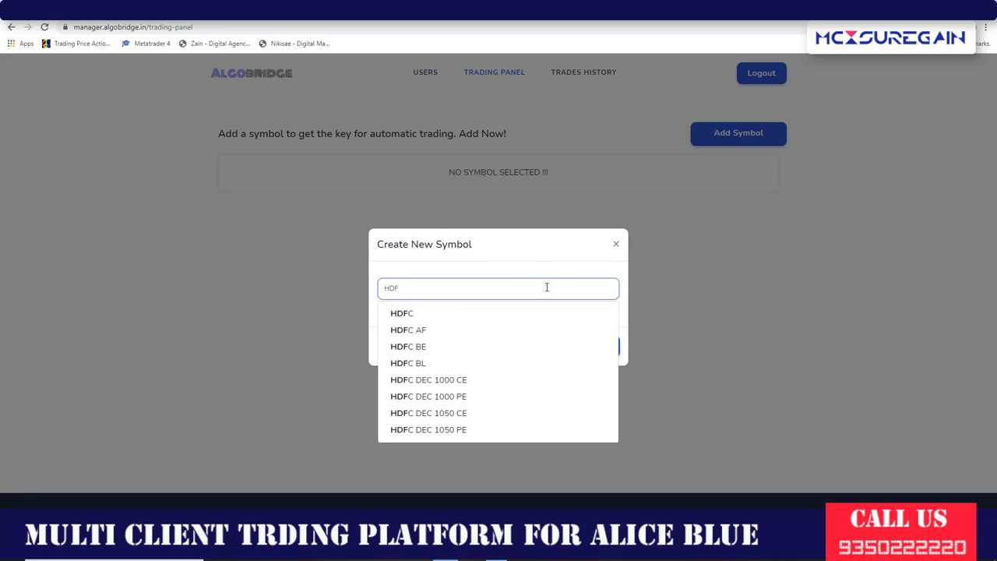
{"action": "left_click", "coordinate": [495, 315]}
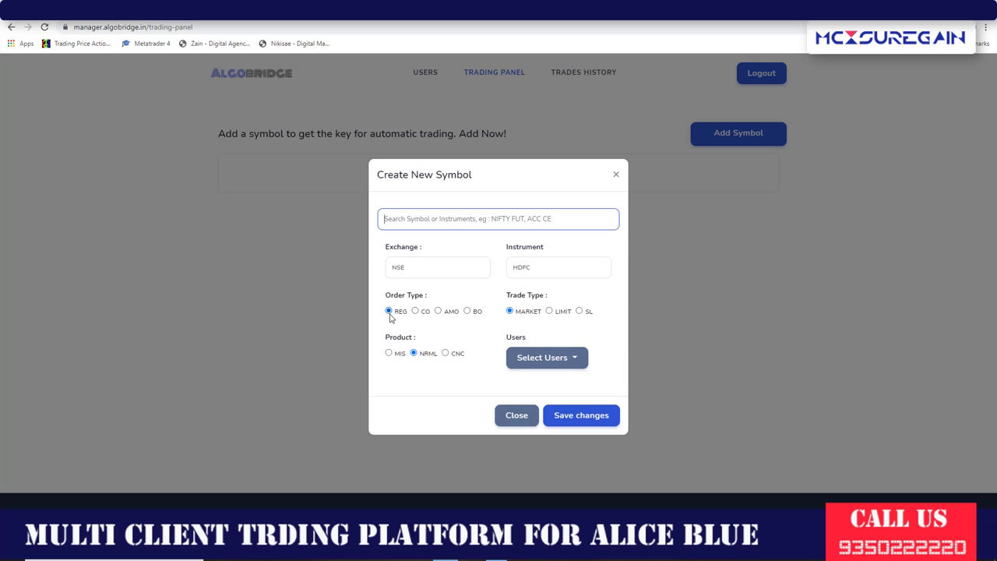
{"action": "left_click", "coordinate": [388, 354]}
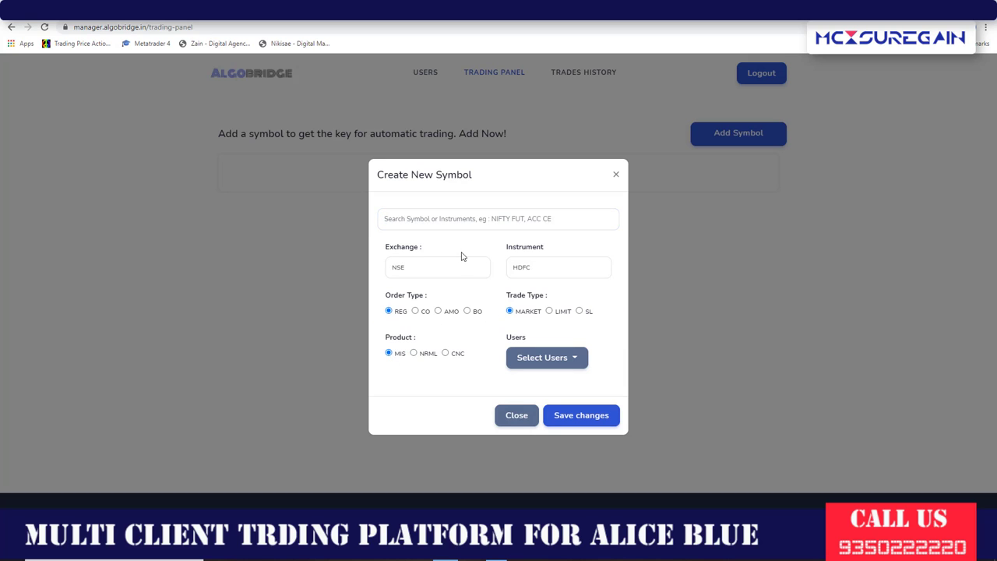
{"action": "left_click", "coordinate": [574, 364]}
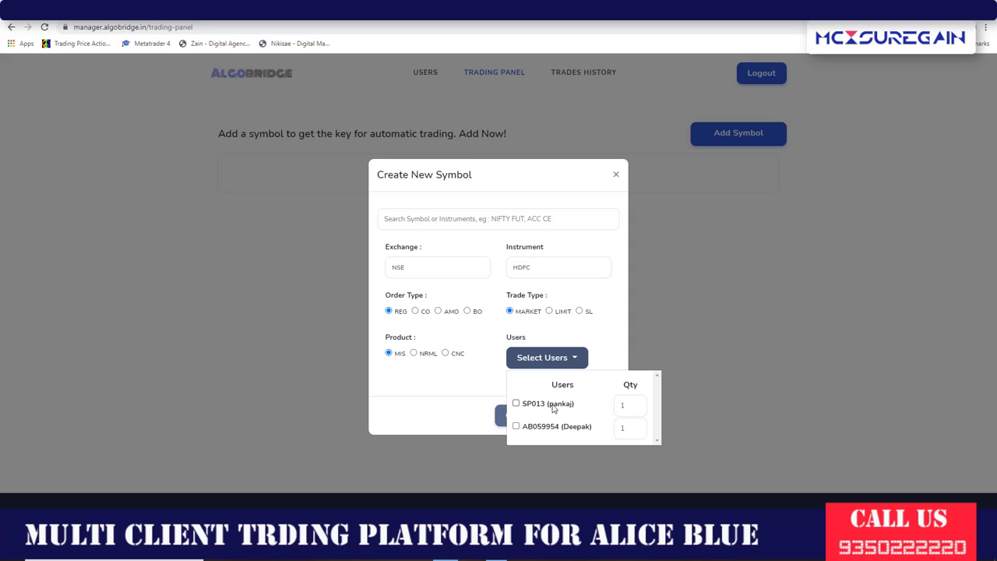
{"action": "left_click", "coordinate": [527, 407]}
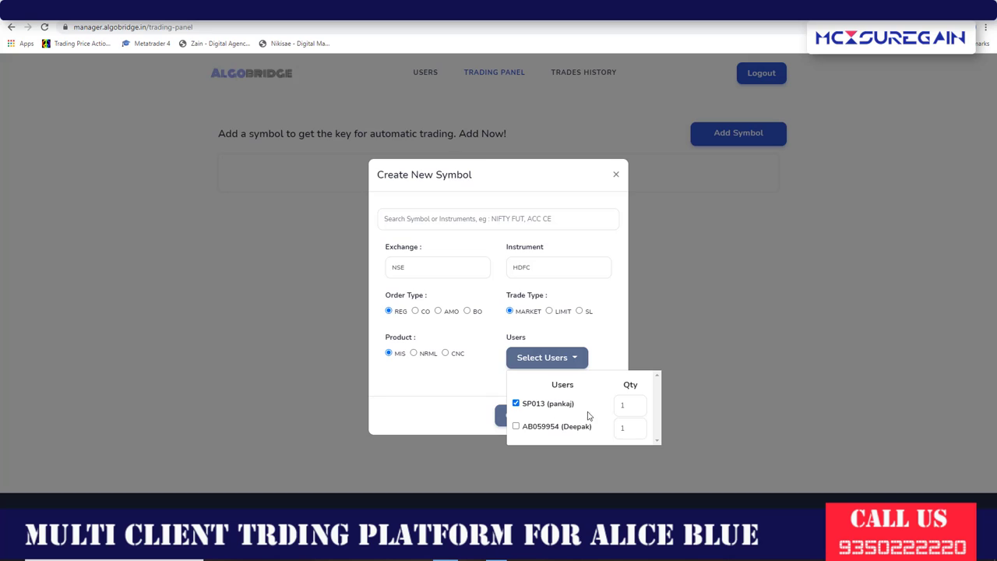
{"action": "left_click", "coordinate": [627, 406]}
{"action": "left_click", "coordinate": [730, 390]}
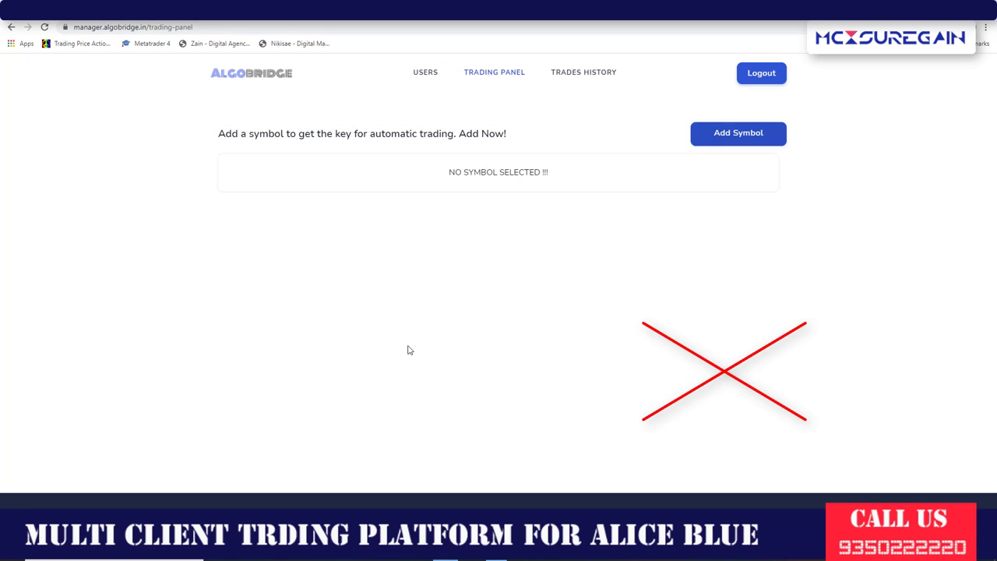
Reopen the symbol form and save the NSE HDFC symbol to the trading panel.
{"action": "left_click", "coordinate": [733, 140]}
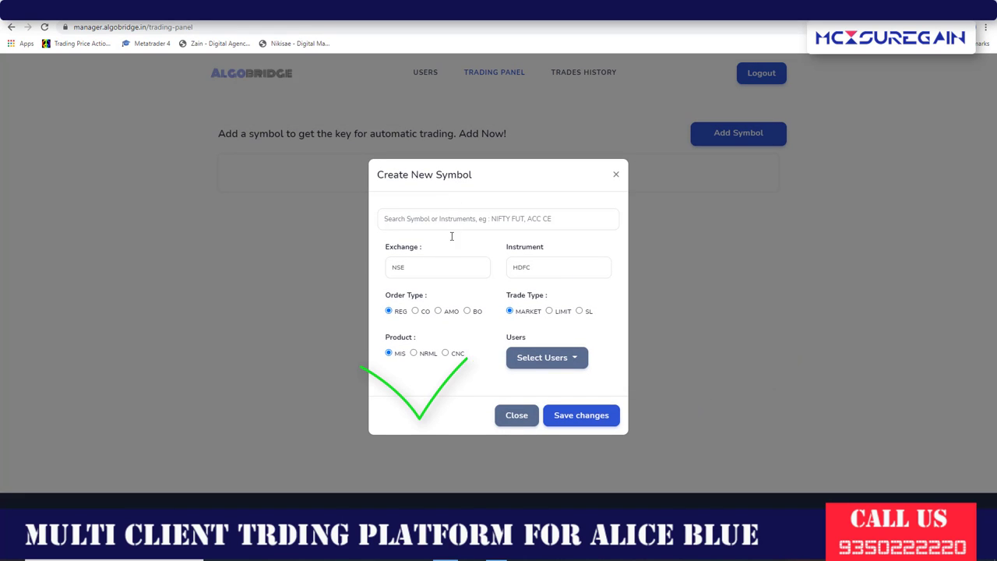
{"action": "left_click", "coordinate": [573, 363]}
{"action": "left_click", "coordinate": [430, 384]}
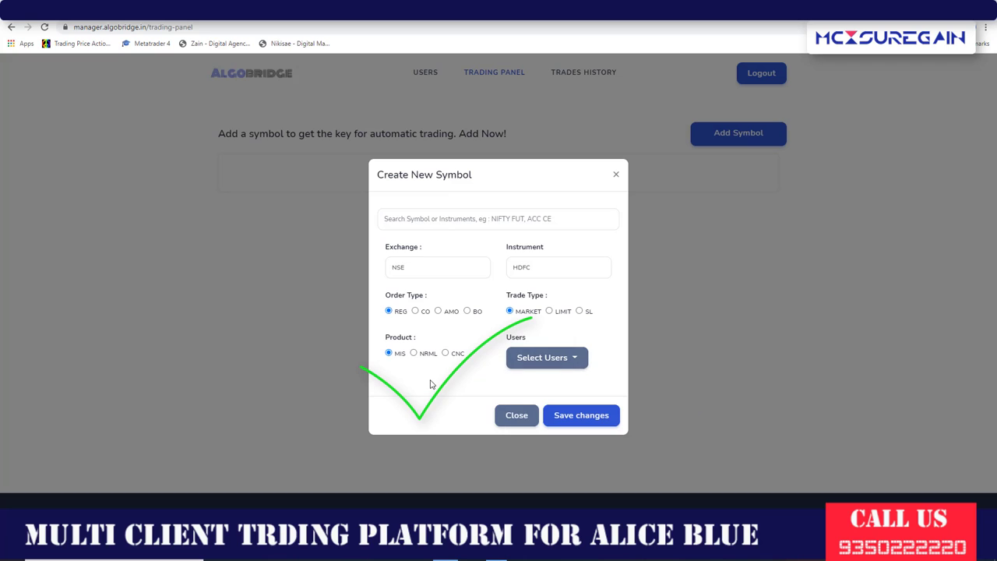
{"action": "left_click", "coordinate": [573, 418]}
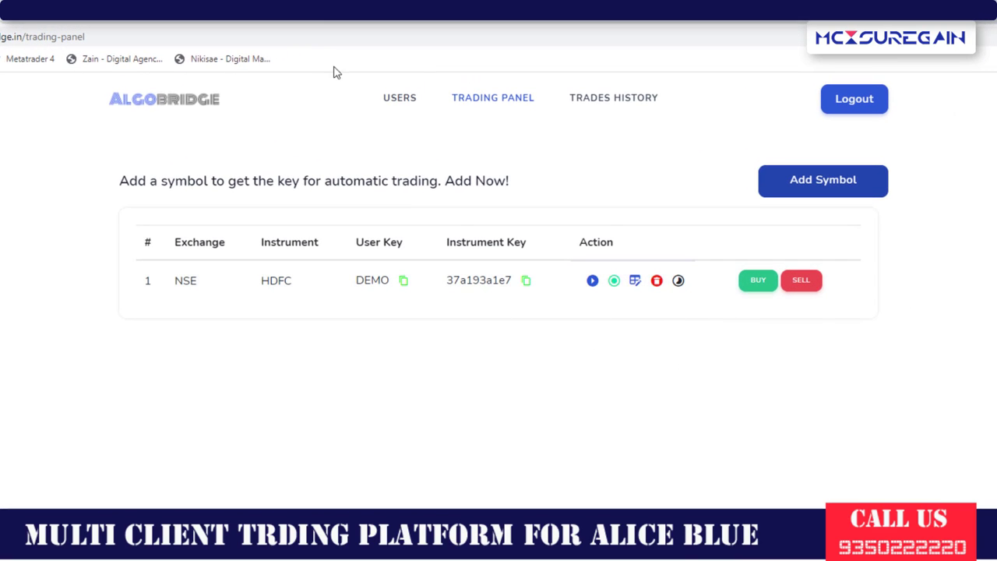
{"action": "left_click", "coordinate": [410, 103]}
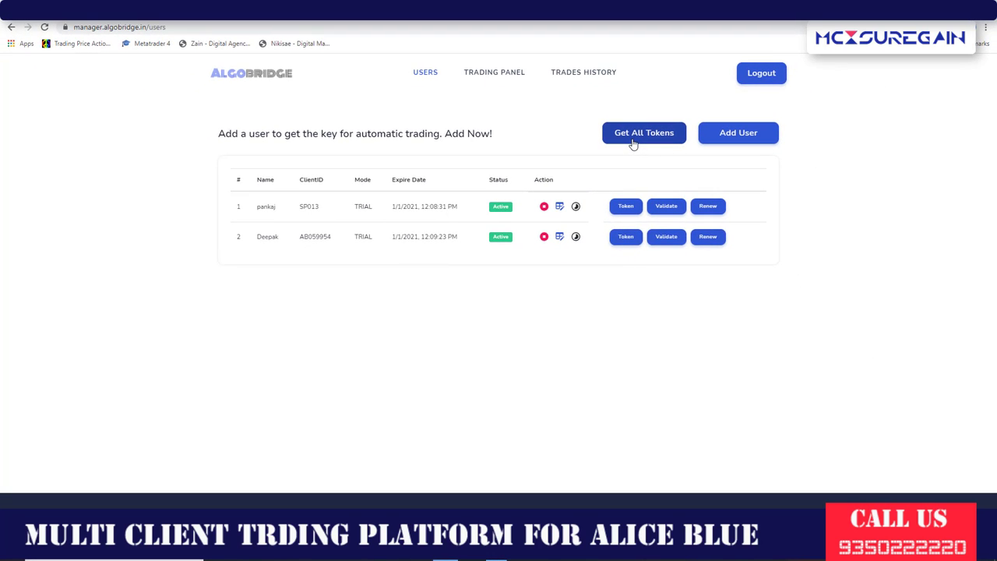
Fetch all access tokens, validate both users' tokens, and start the HDFC instrument.
{"action": "left_click", "coordinate": [632, 144]}
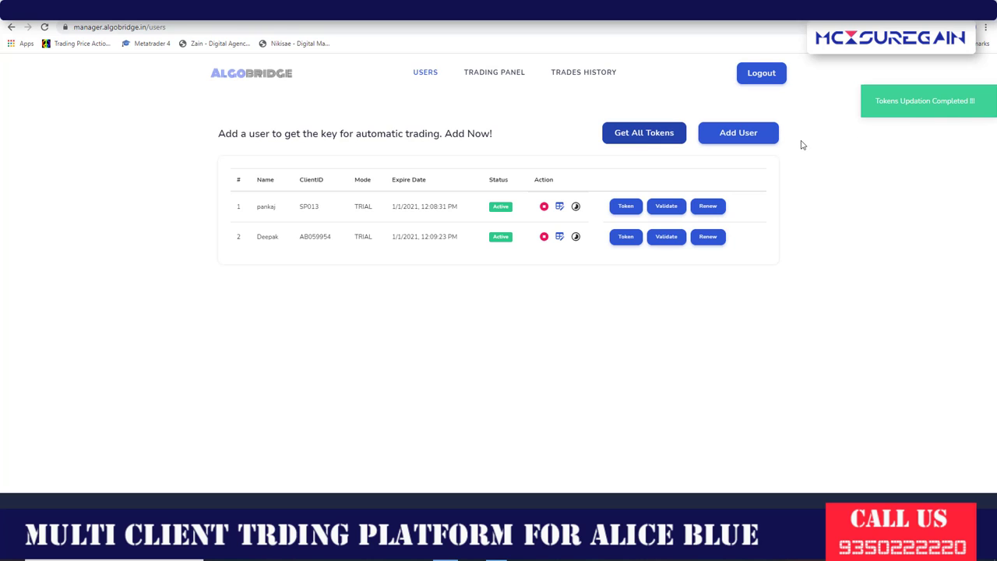
{"action": "left_click", "coordinate": [669, 215]}
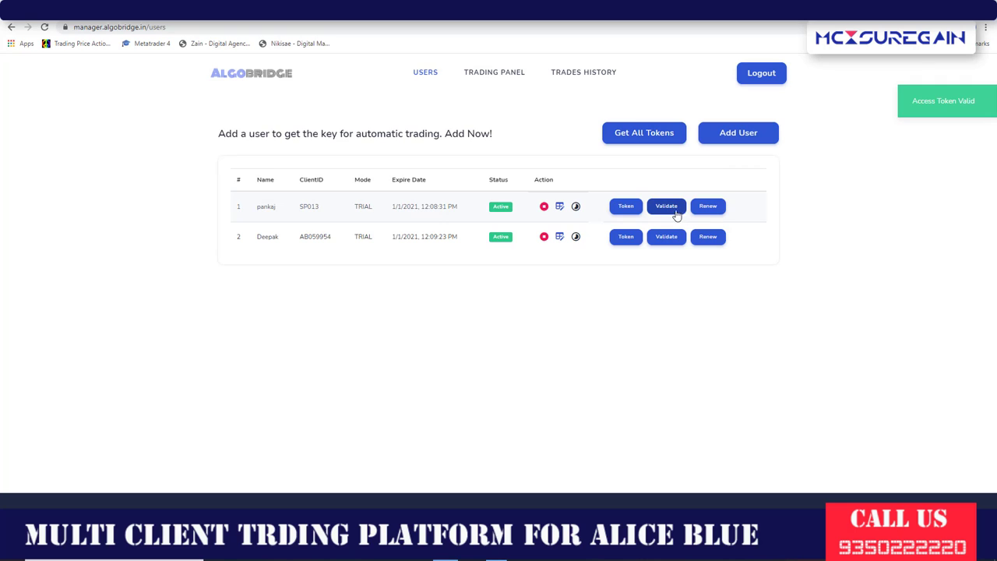
{"action": "left_click", "coordinate": [668, 239]}
{"action": "left_click", "coordinate": [500, 78]}
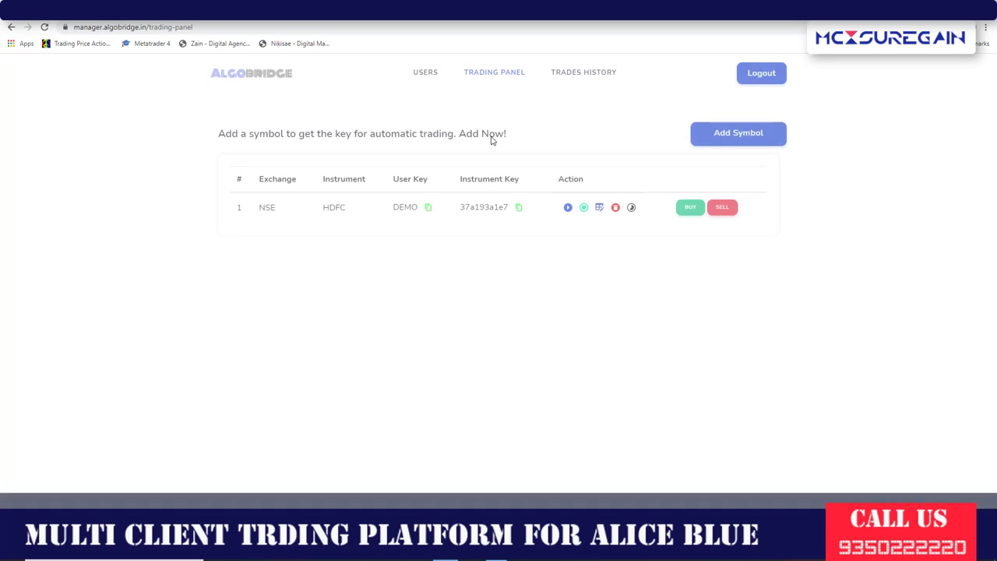
{"action": "left_click", "coordinate": [568, 209]}
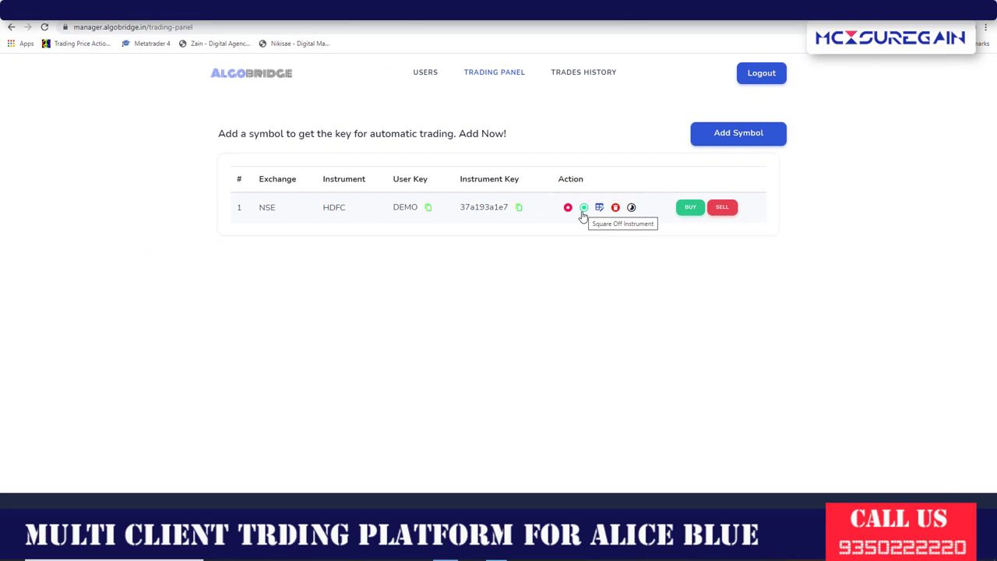
Add MCX CRUDEOIL JAN FUT for the second user with quantity 2 and start it.
{"action": "left_click", "coordinate": [761, 134]}
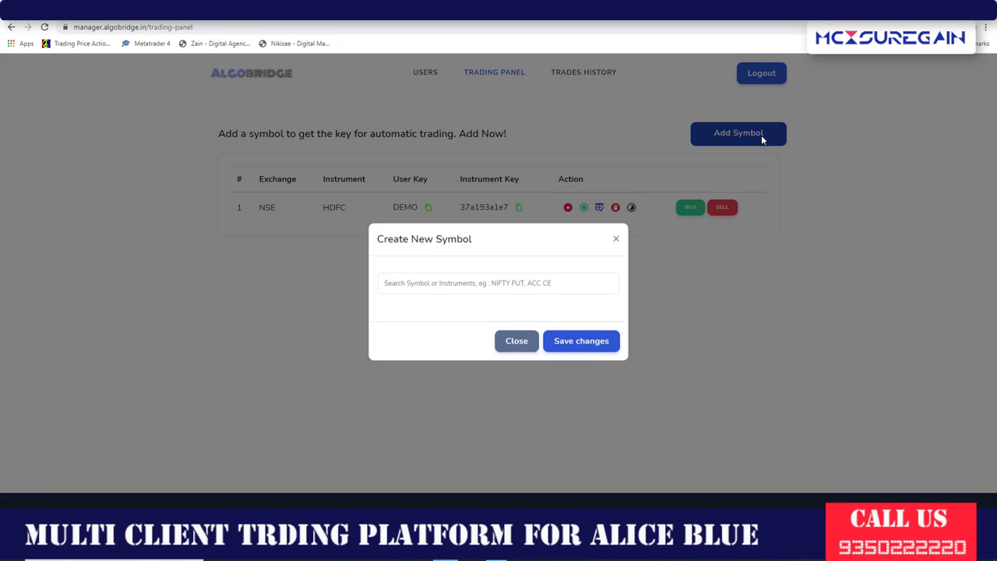
{"action": "type", "text": "c"}
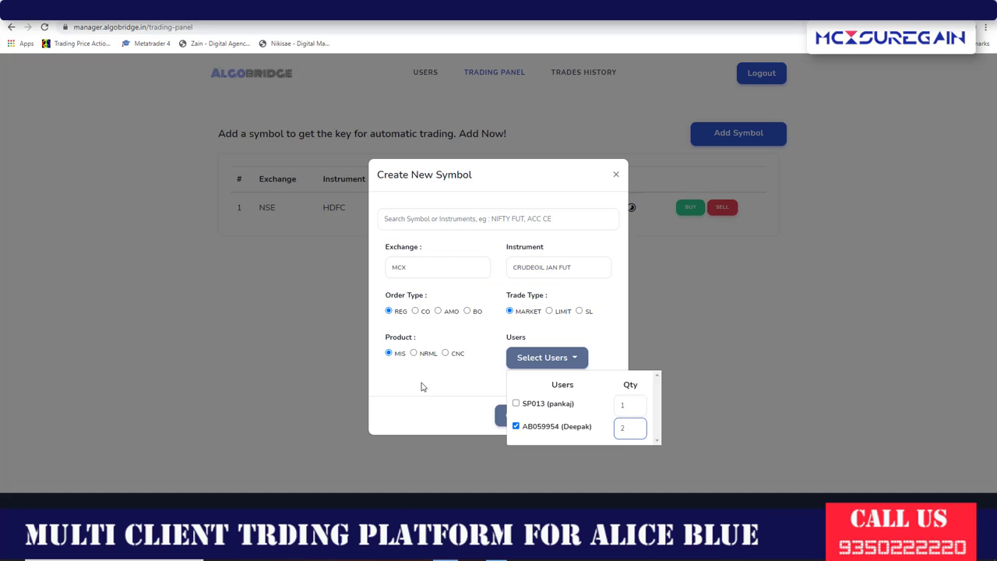
{"action": "left_click", "coordinate": [421, 386]}
{"action": "left_click", "coordinate": [592, 419]}
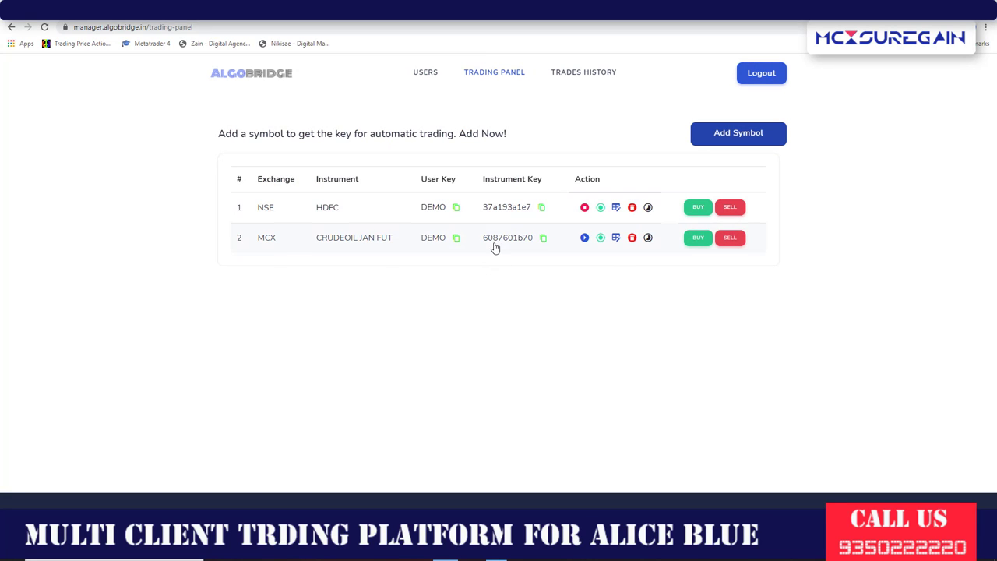
{"action": "left_click", "coordinate": [585, 237]}
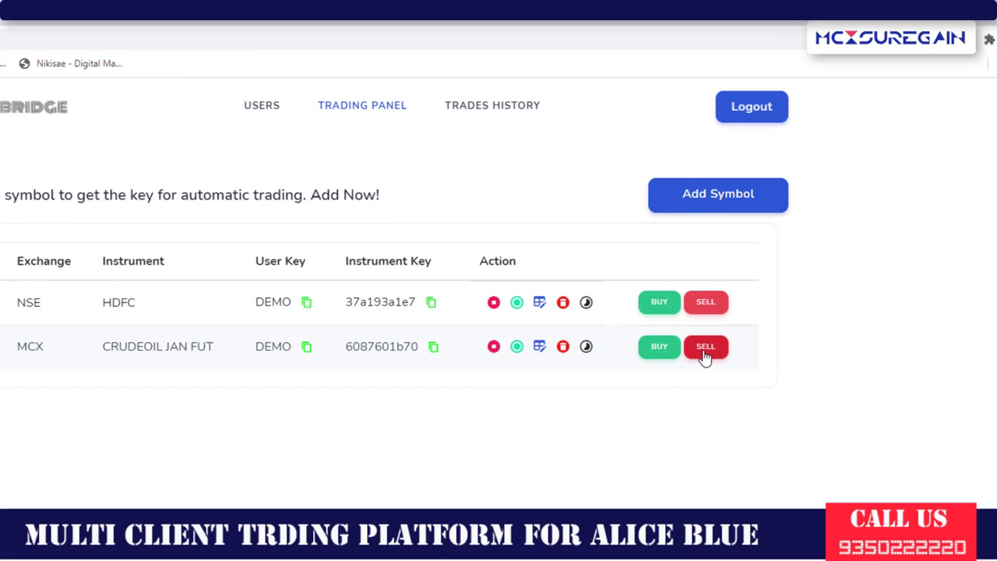